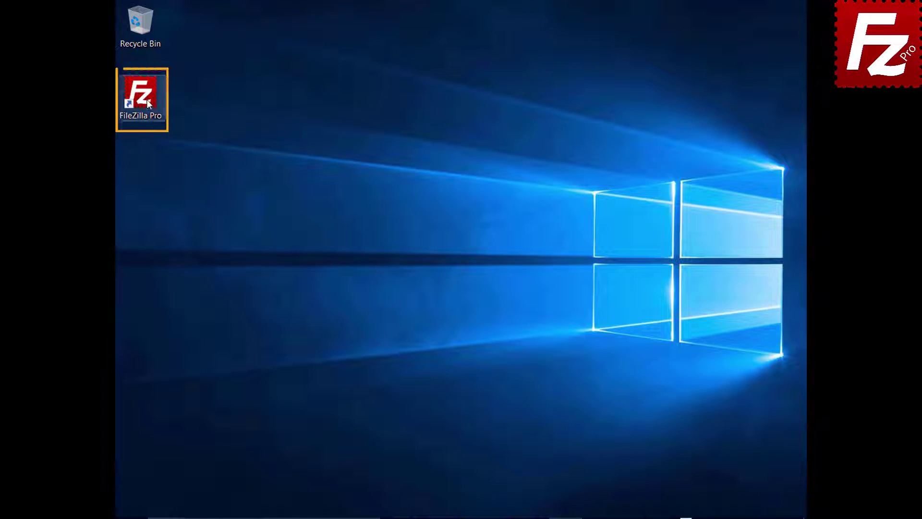
- Launch FileZilla Pro and open the S3: Providers page in Edit > Settings
double_click(146, 99)
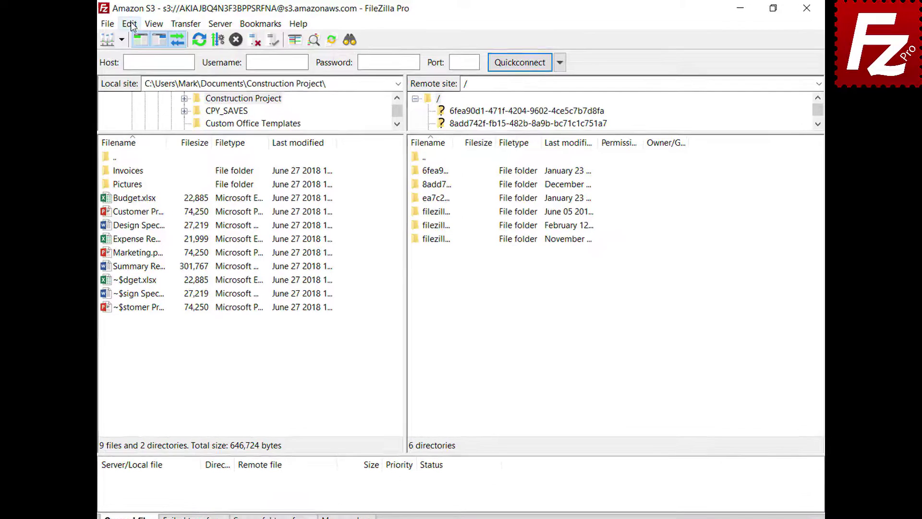
click(145, 22)
click(152, 67)
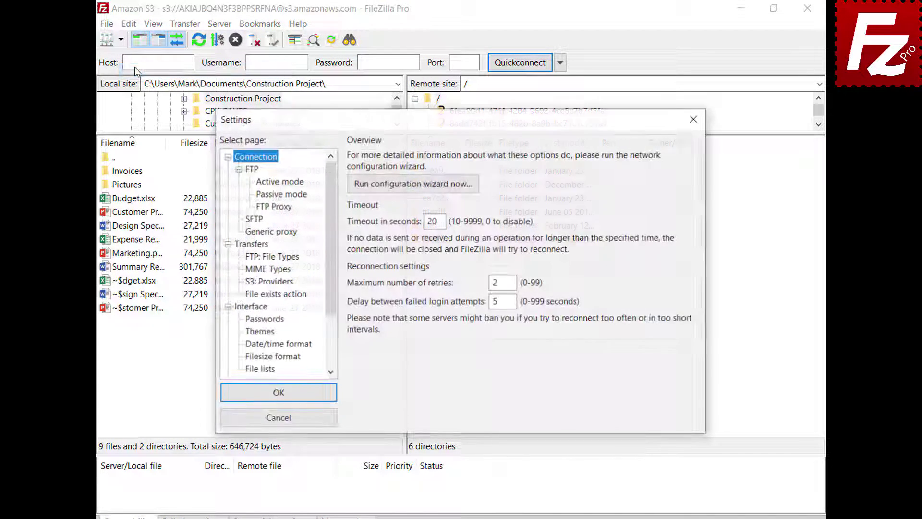
click(250, 282)
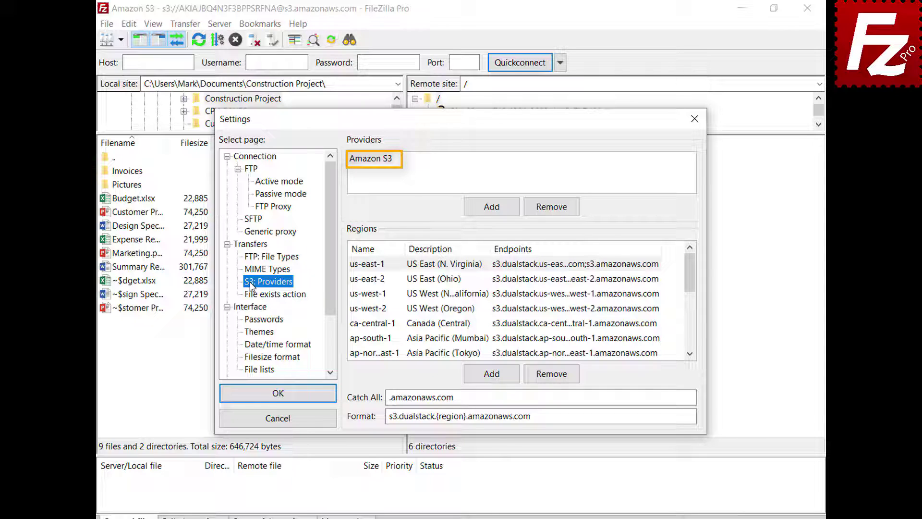
- Add a custom S3 provider named DigitalOcean
click(492, 214)
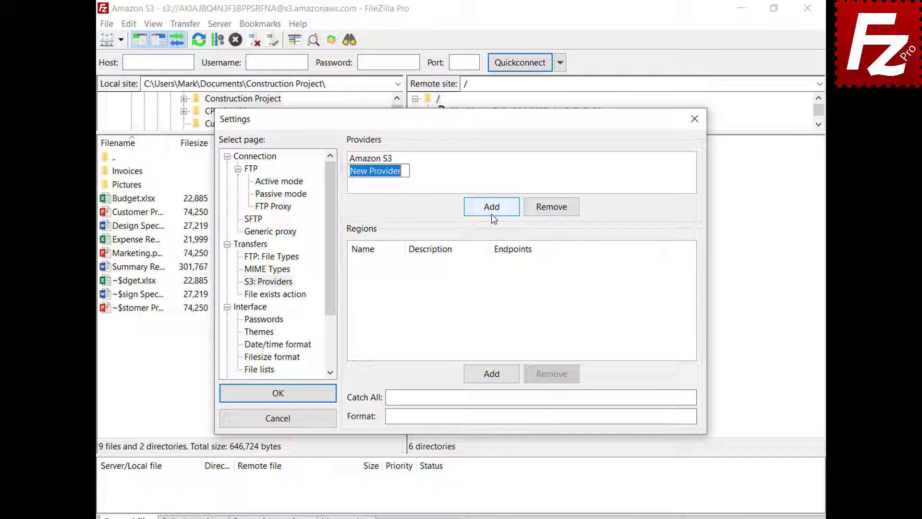
text(Digital)
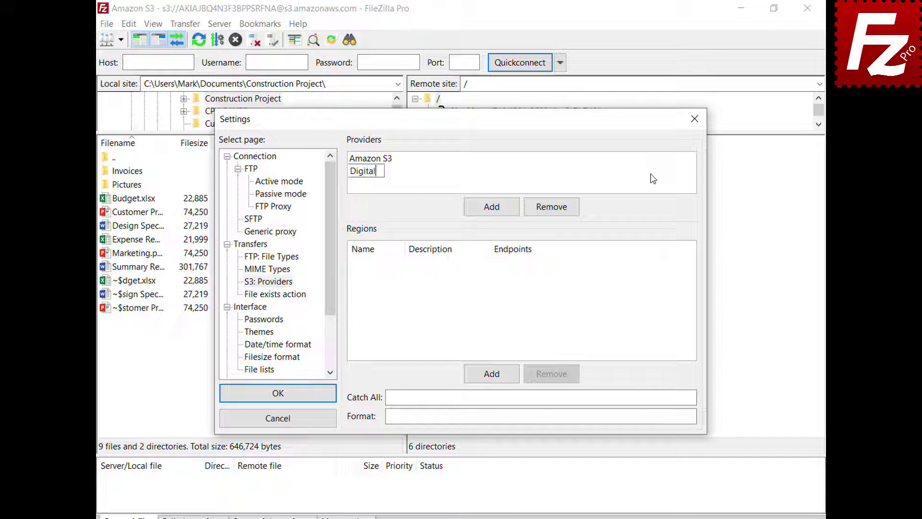
text(Ocean)
key(Return)
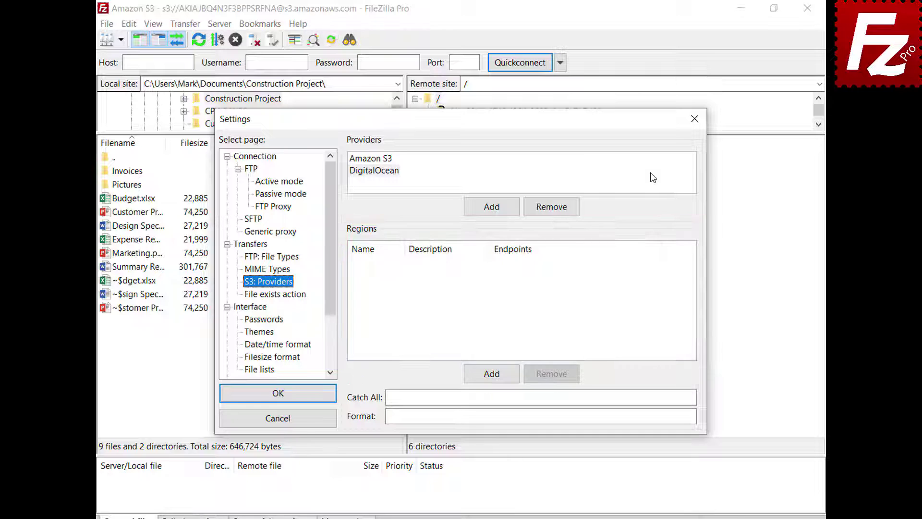
- Add DigitalOcean region nyc3, 'New York 3', with its pasted endpoint
click(653, 177)
click(497, 379)
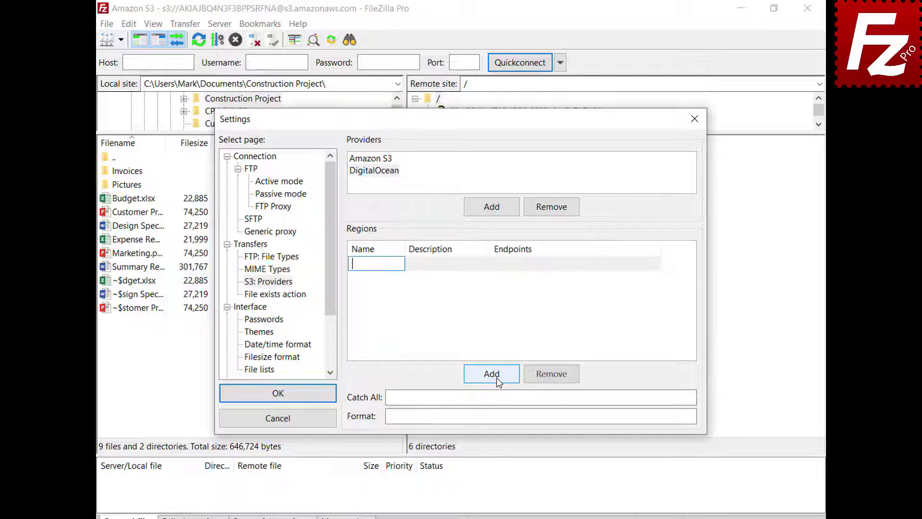
text(nyc3)
click(487, 264)
text(New York 3)
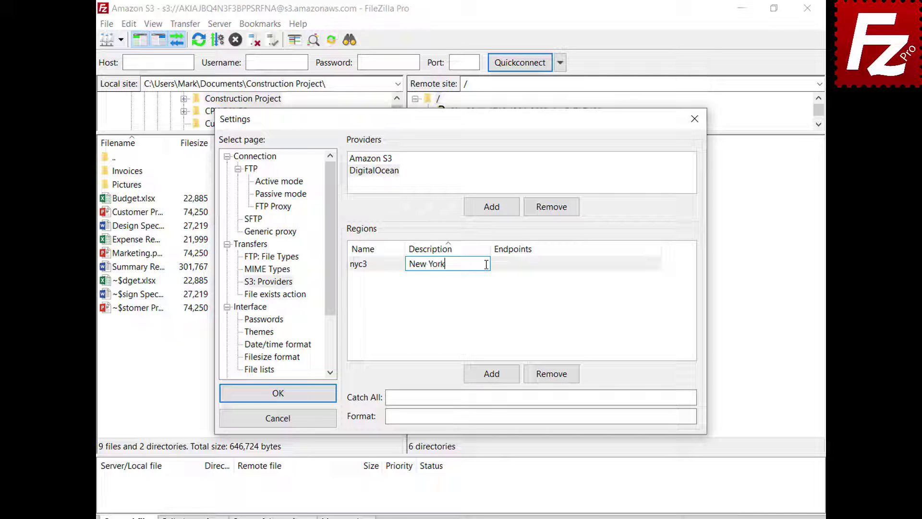
click(657, 264)
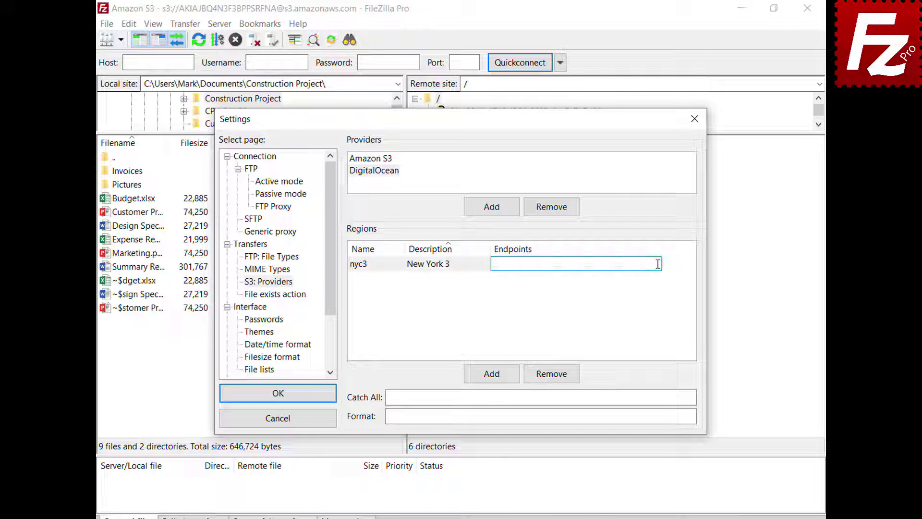
text(nyc3.digitaloceanspaces.com)
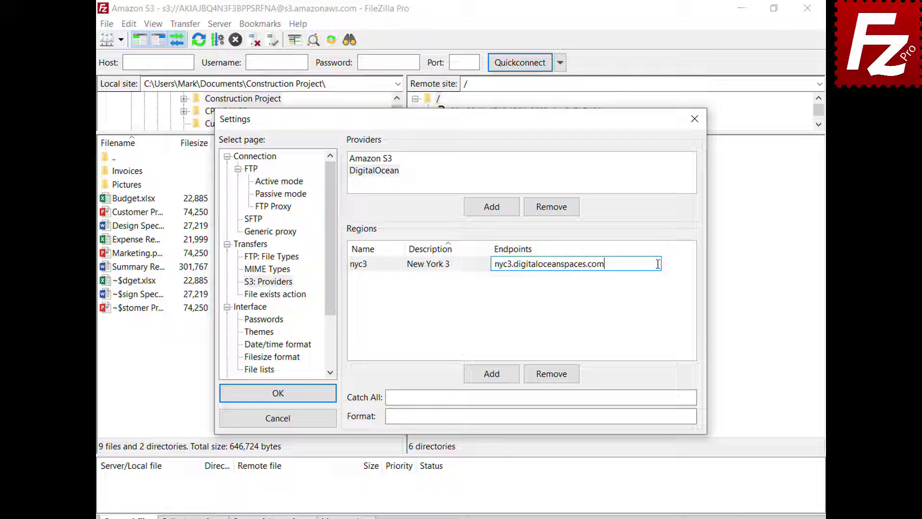
key(Return)
- Add region sgp1, 'Singapore 1', with its pasted endpoint
click(491, 374)
text(sgp1)
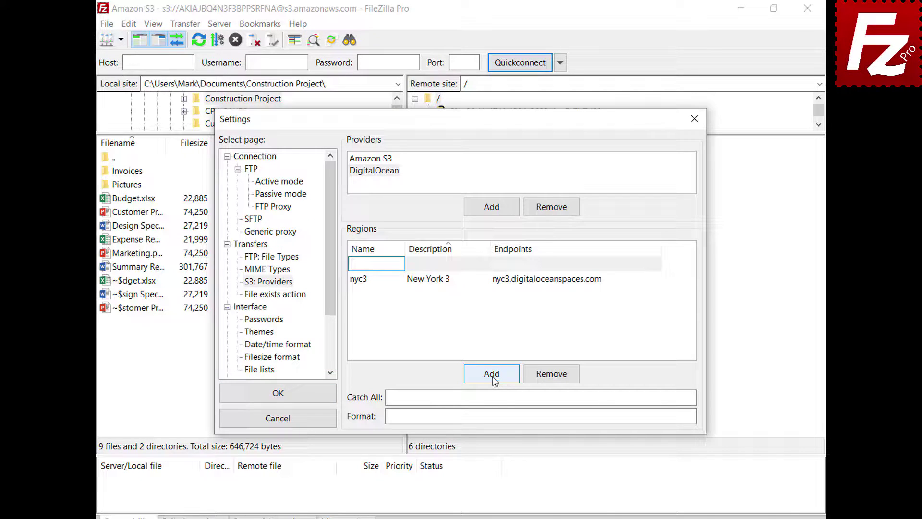
key(Tab)
text(Singapore 1)
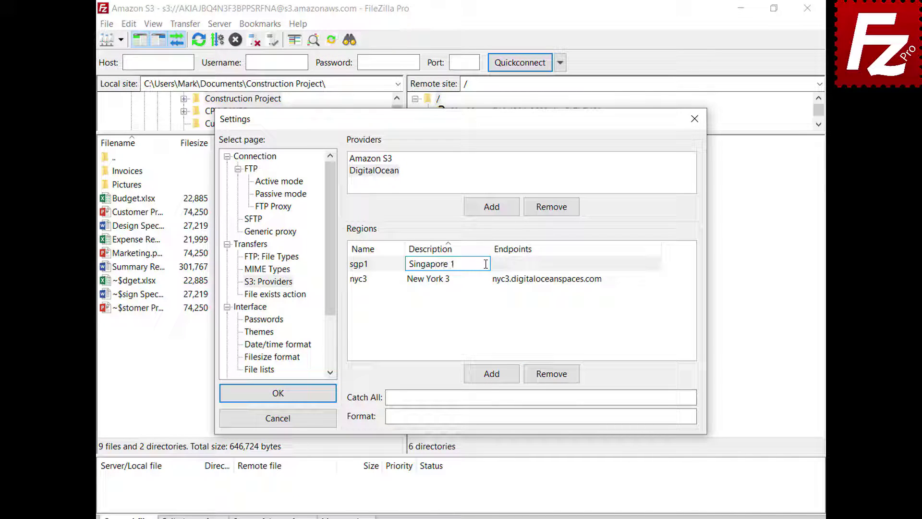
key(Return)
click(605, 280)
text(sgp1.digitaloceanspaces.com)
key(Return)
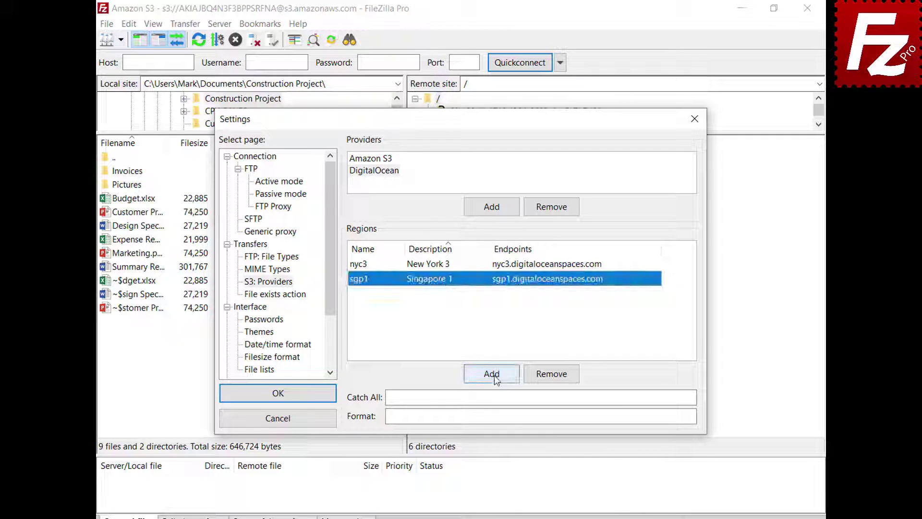
- Add region ams3, 'Amsterdam 3', with its pasted endpoint
click(494, 377)
text(ams3)
key(Tab)
text(Amsterdam 3)
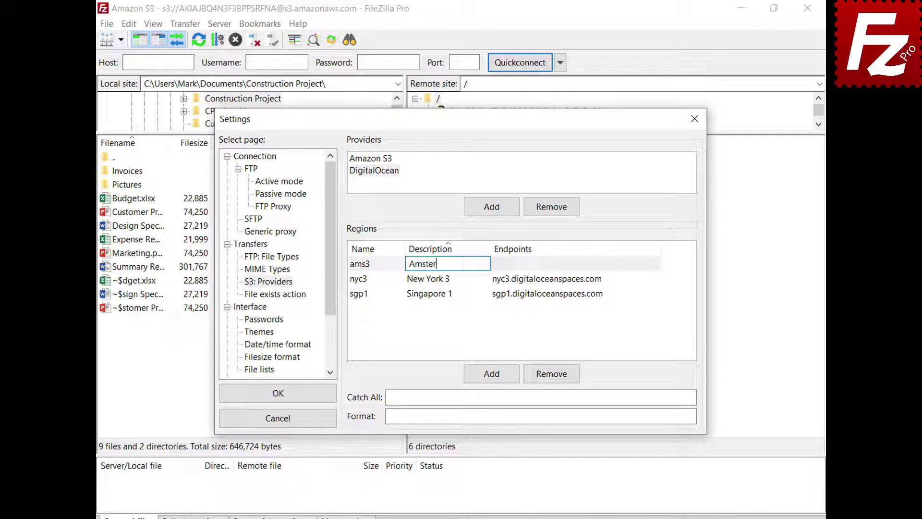
key(Tab)
text(ams3.digitaloceanspaces.com)
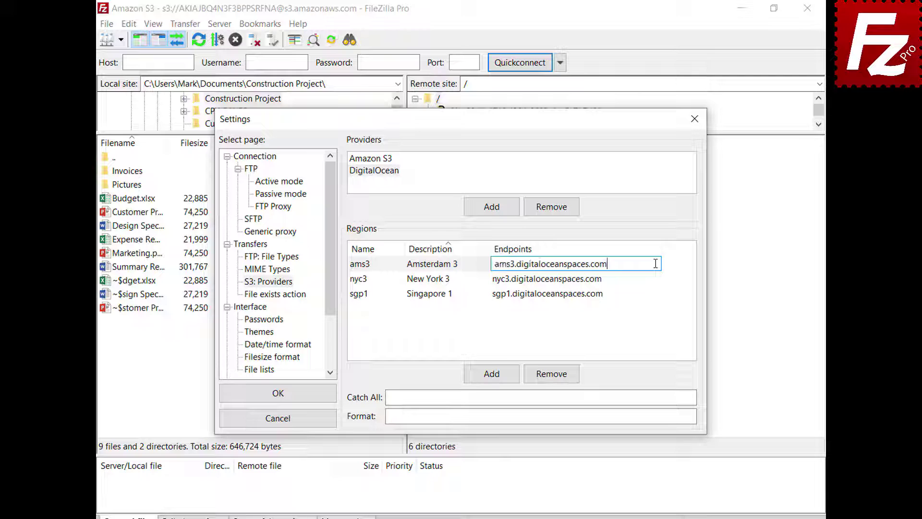
key(Return)
- Add region sfo2, 'San Francisco 2', with its pasted endpoint
click(491, 380)
text(sfo2)
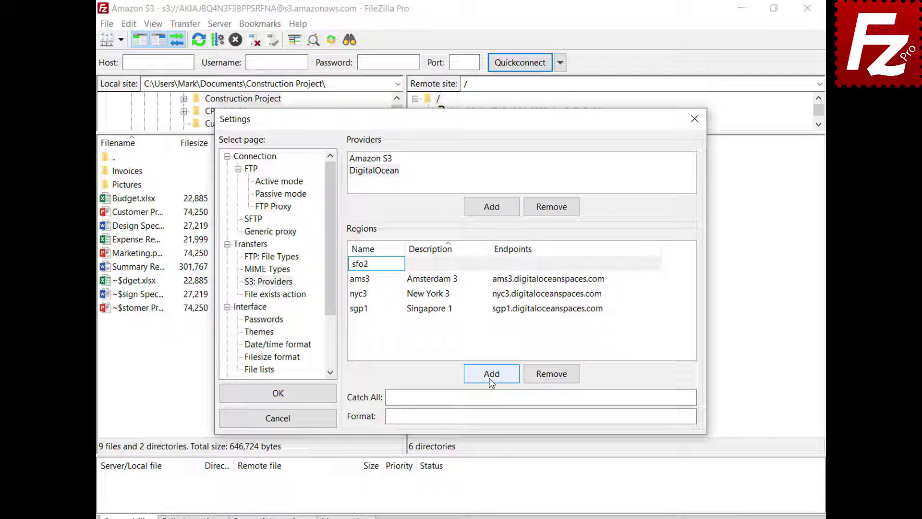
key(Tab)
text(San Francisco 2)
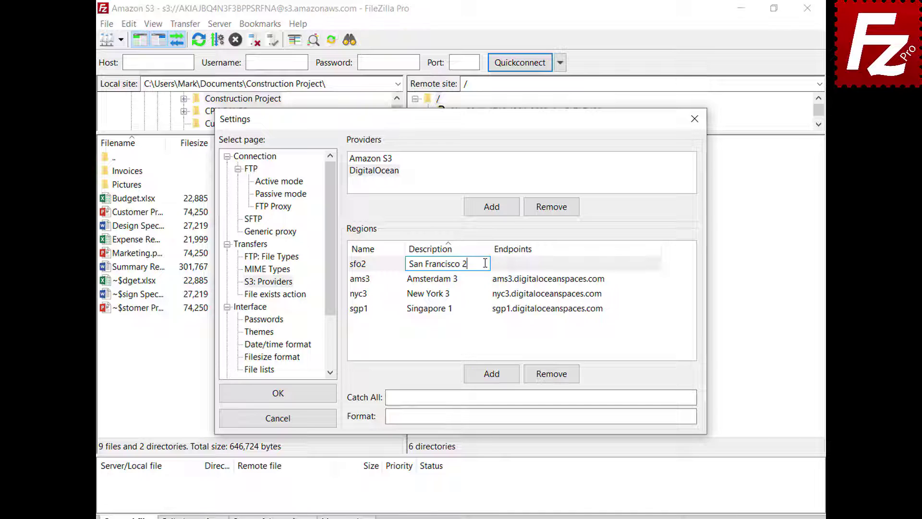
key(Tab)
click(592, 293)
text(sfo2.digitaloceanspaces.com)
key(Return)
- Enter catch-all .digitaloceanspaces.com and format {BUCKET}.{REGION}.digitaloceanspaces.com, then confirm Settings with OK
click(670, 397)
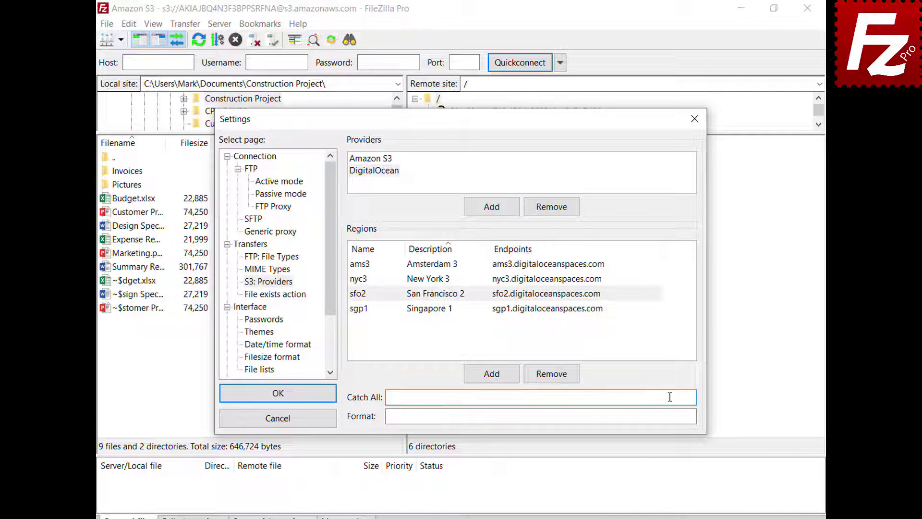
text(.digitaloceanspaces.com)
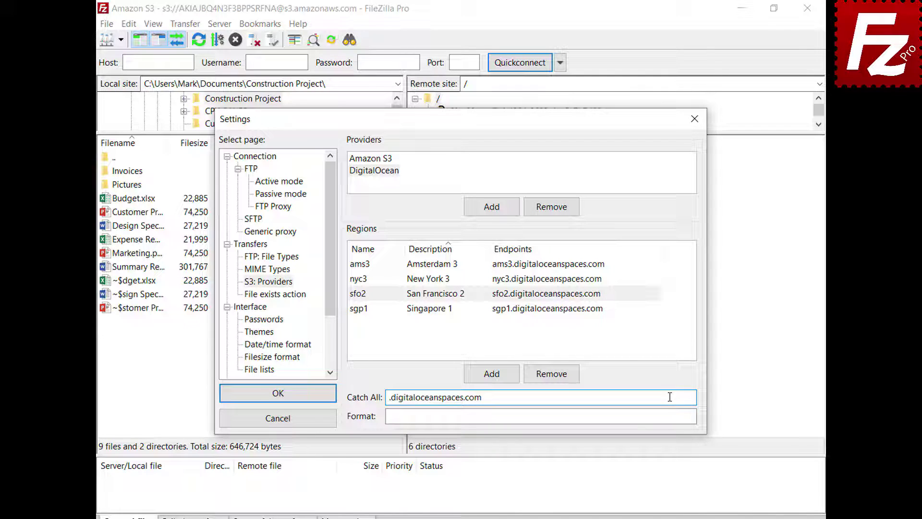
click(673, 416)
text({BUCKET}.{REGION}.digitaloceanspaces.com)
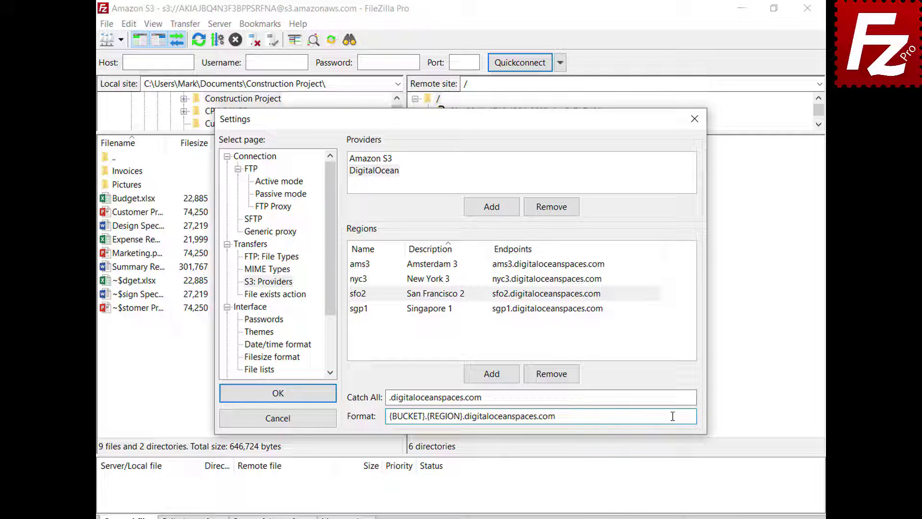
click(278, 393)
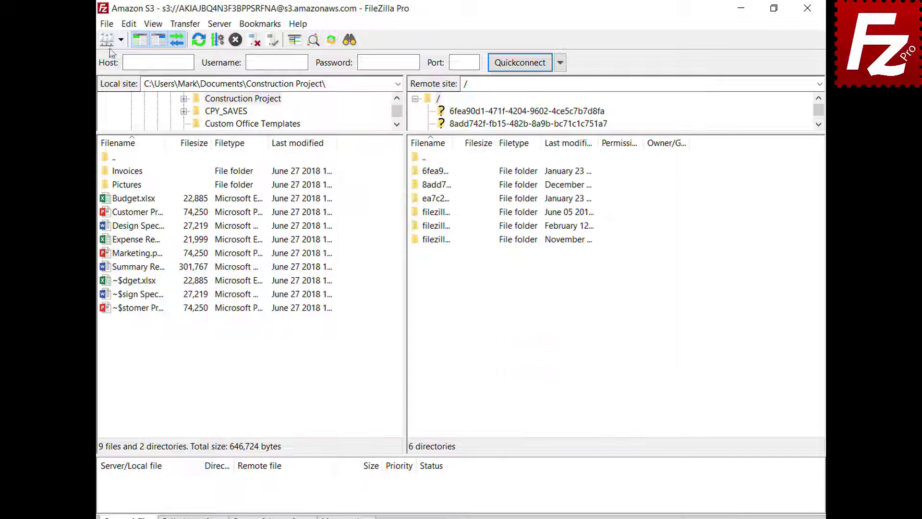
- Create a new Site Manager entry named Digital Ocean using the S3 protocol
click(107, 23)
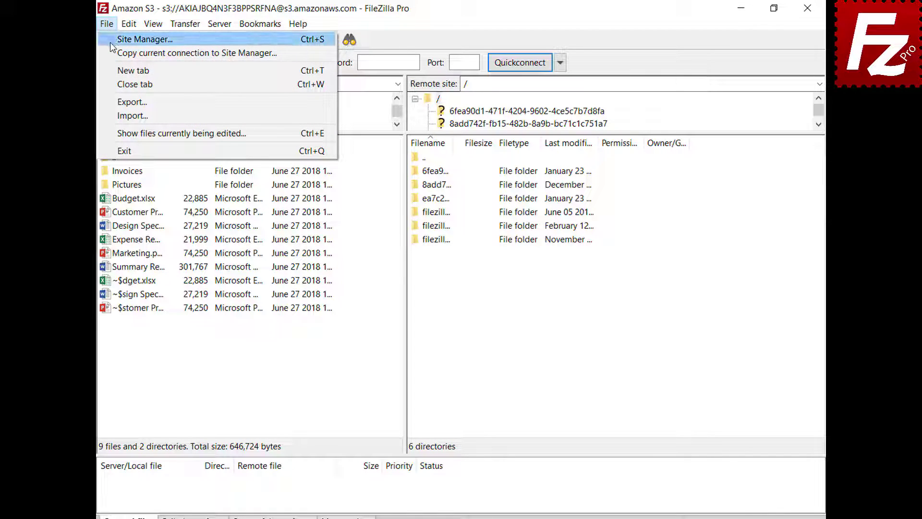
click(111, 44)
click(292, 356)
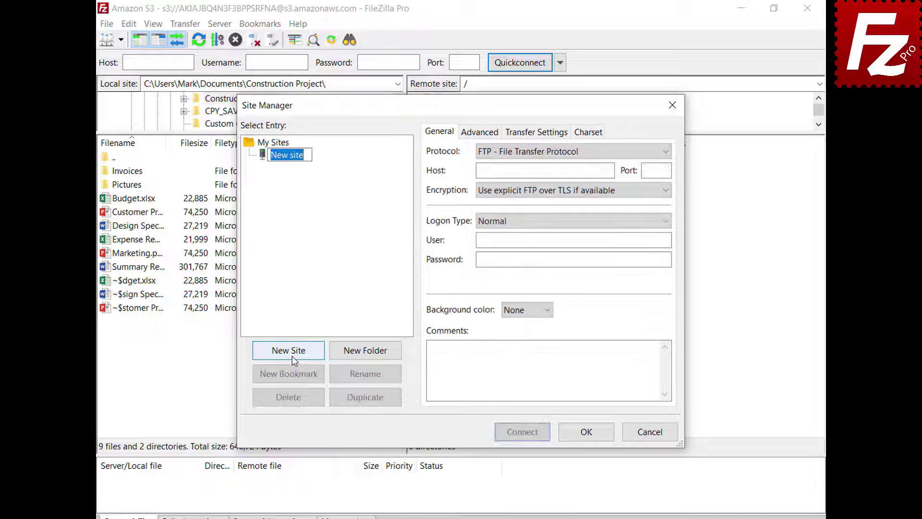
text(Digital Ocean)
key(Return)
click(545, 152)
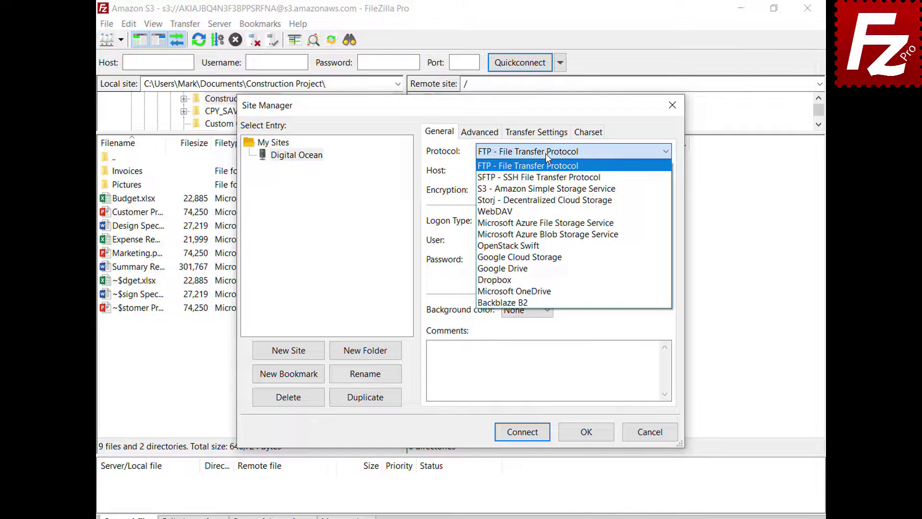
click(549, 190)
- Set host sfo3.digitaloceanspaces.com, fill in both access keys, and connect
double_click(609, 170)
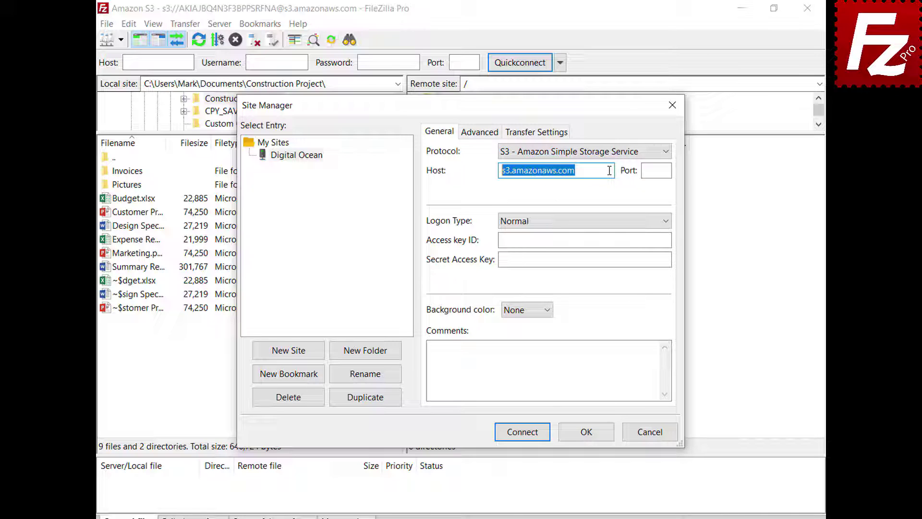
text(sfo3.digitaloceanspaces.com)
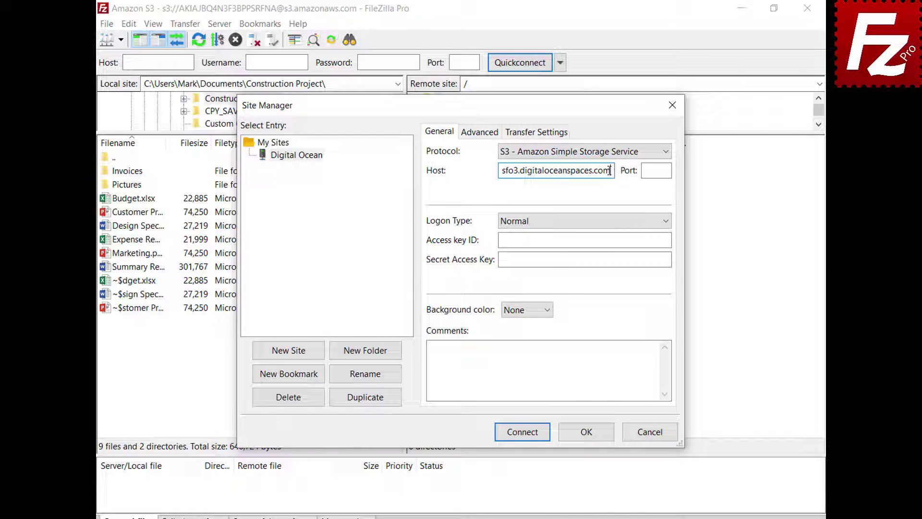
click(669, 239)
key(ctrl+v)
click(666, 261)
key(ctrl+v)
click(526, 437)
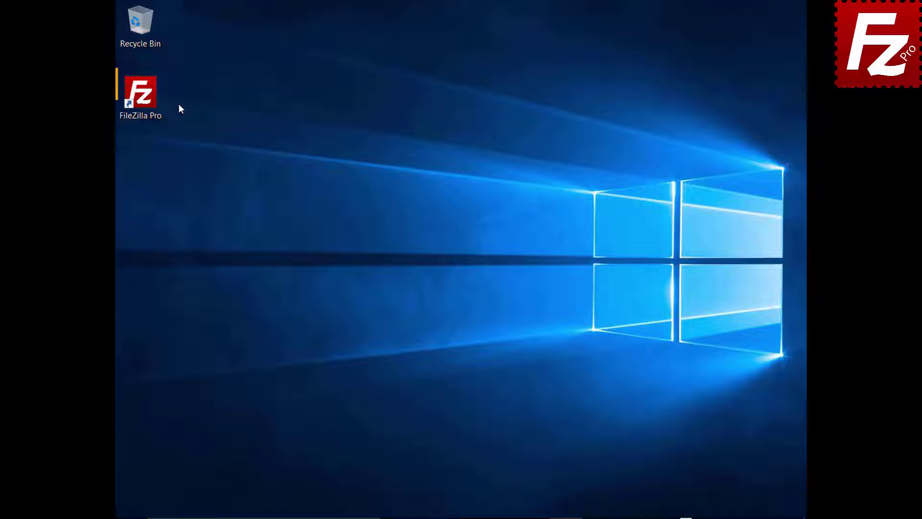
- Relaunch FileZilla Pro and add an S3 provider named Alibaba Object Storage in Settings
double_click(146, 100)
click(130, 23)
click(130, 68)
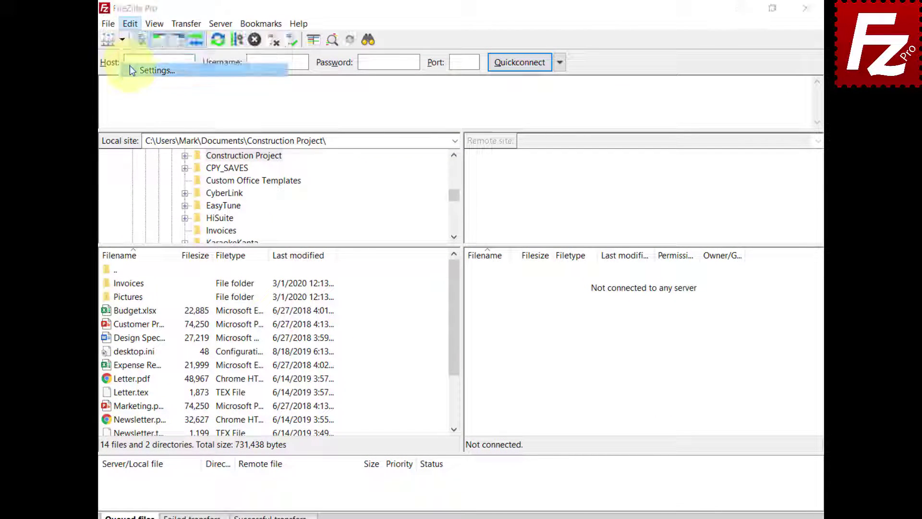
click(282, 274)
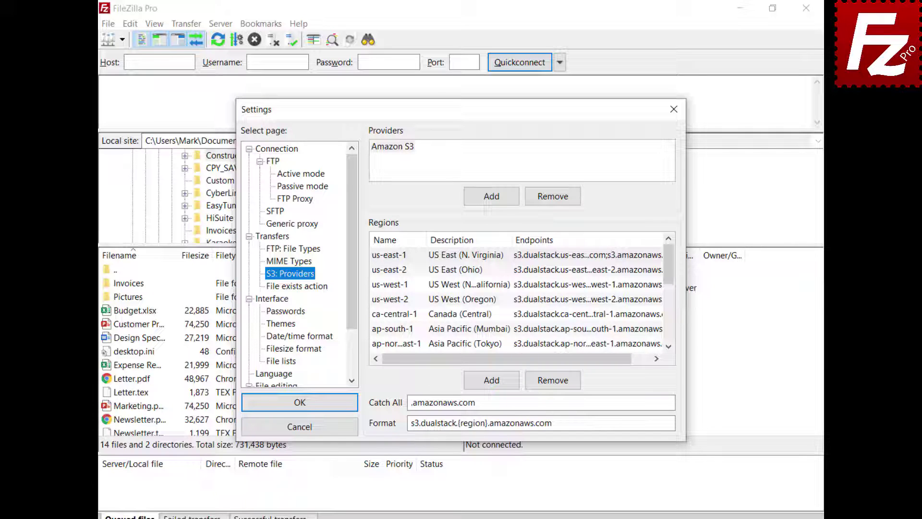
click(492, 196)
text(Alibaba Object Storage)
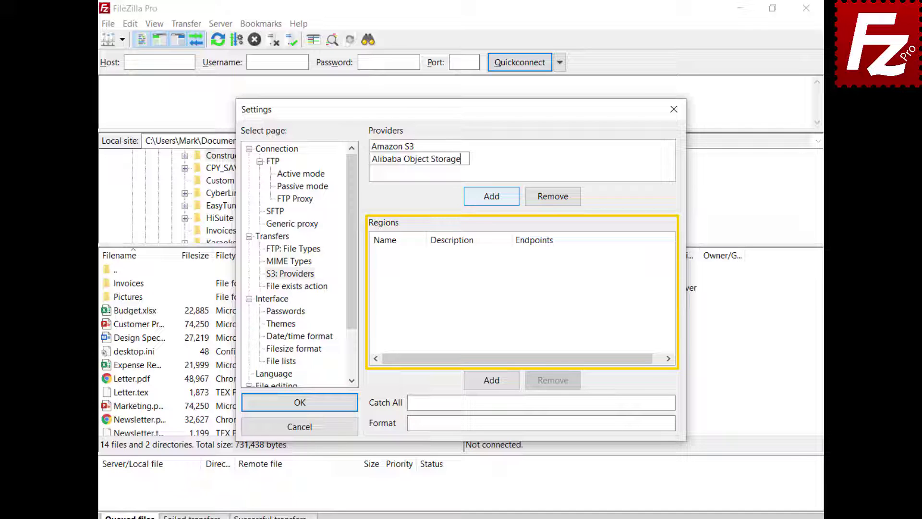
- Add Alibaba region oss-cn-hangzhou, described 'China (Hangzhou)', with its pasted endpoint
click(498, 384)
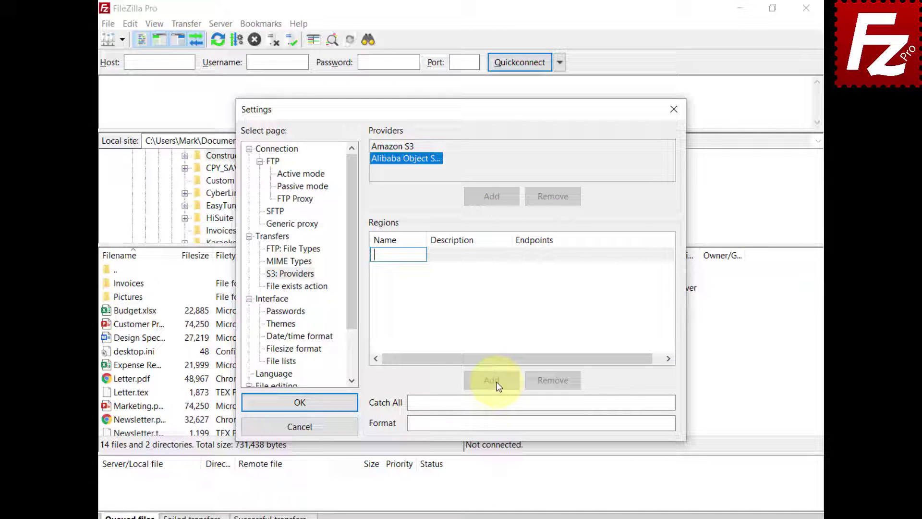
text(oss-cn-hangzhou)
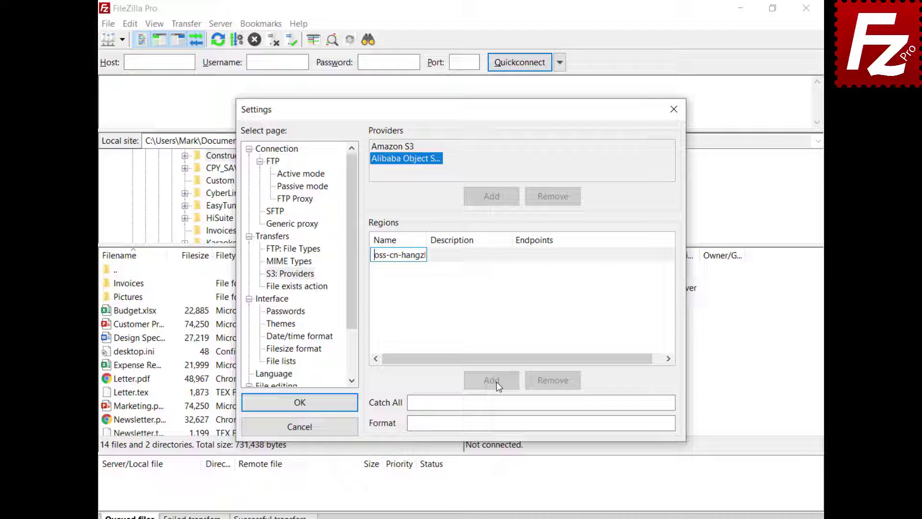
click(463, 259)
click(464, 259)
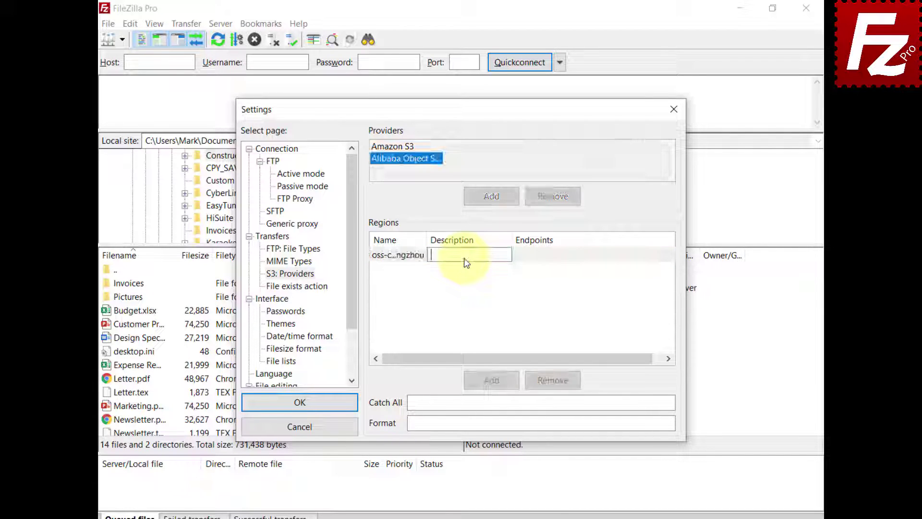
text(China (Hangzhou))
click(557, 254)
click(557, 254)
text(oss-cn-hangzhou.aliyuncs.com oss.aliyuncs.com)
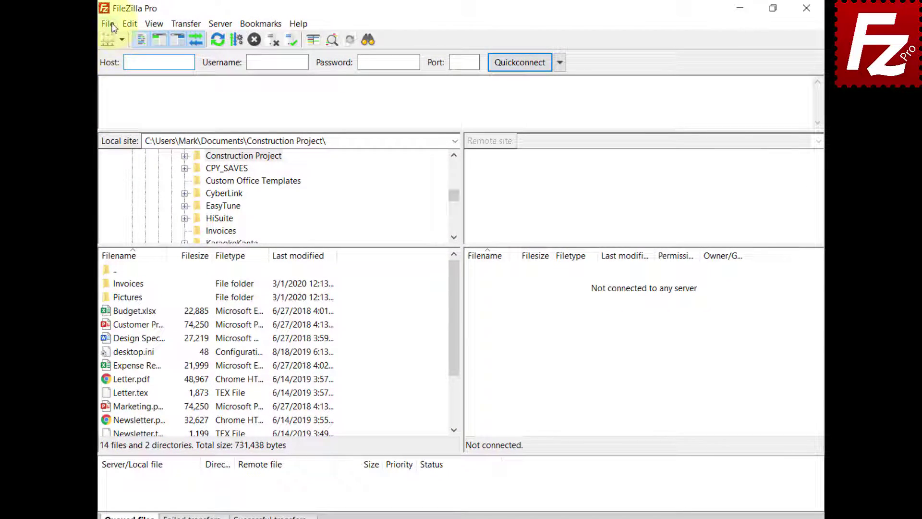
click(109, 24)
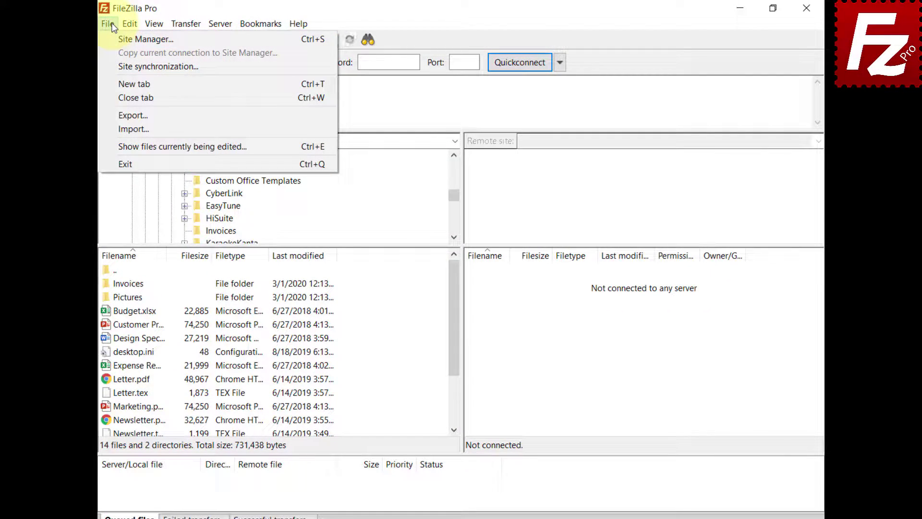
- Create a new site named Alibaba using the S3 protocol
click(117, 37)
click(294, 360)
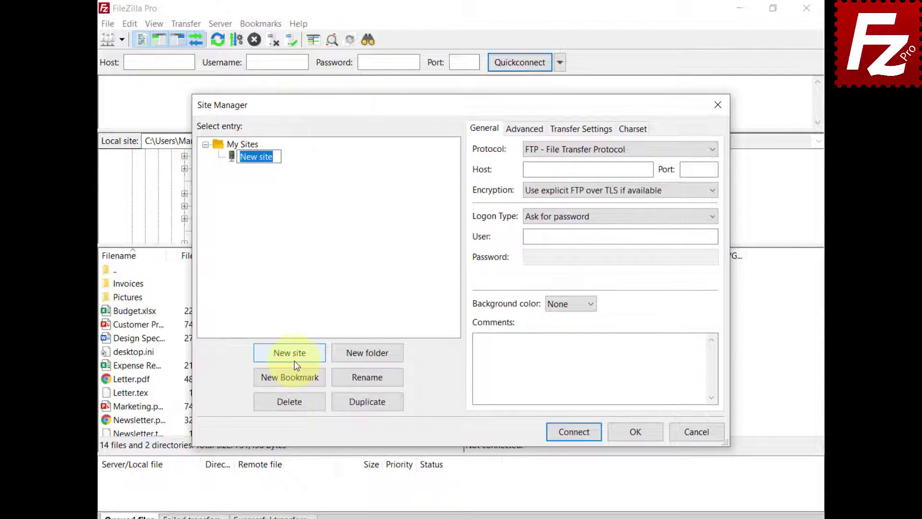
text(Alibaba)
click(671, 150)
click(669, 187)
- Set host oss.aliyuncs.com and paste the access key ID and secret access key
key(Tab)
text(oss.aliyuncs.com)
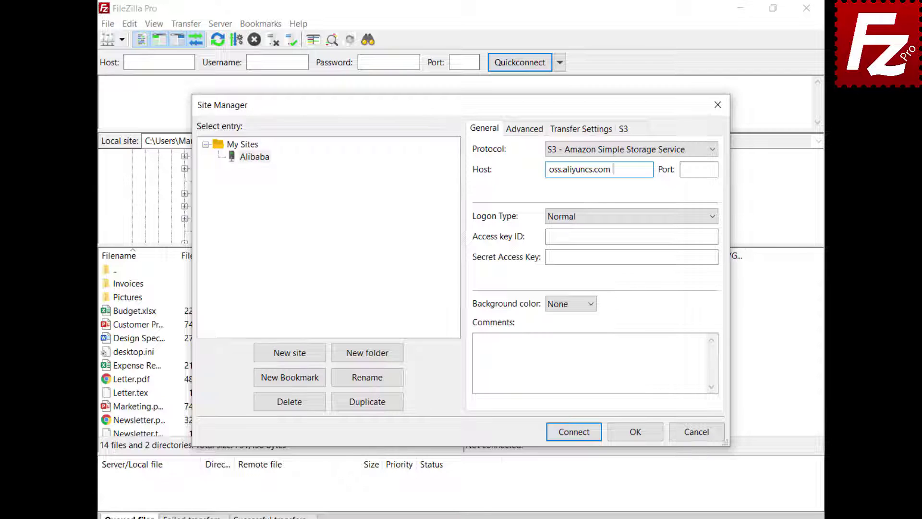
click(632, 236)
key(ctrl+v)
key(Tab)
key(ctrl+v)
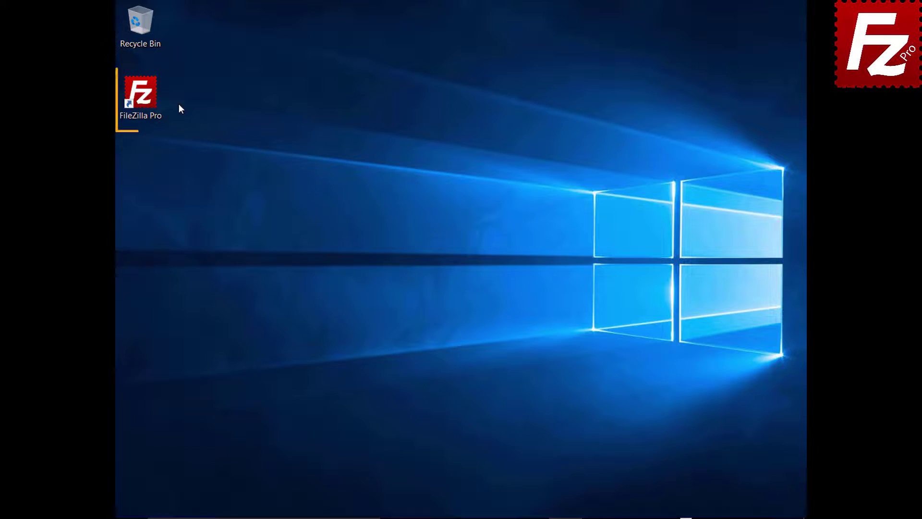
- Relaunch FileZilla Pro and add an S3 provider named StackPath in Settings
double_click(146, 100)
click(130, 24)
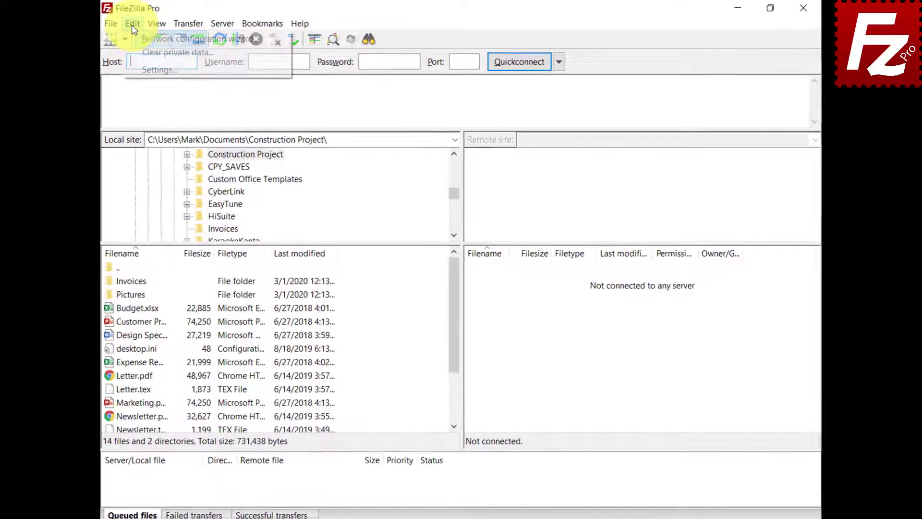
click(154, 70)
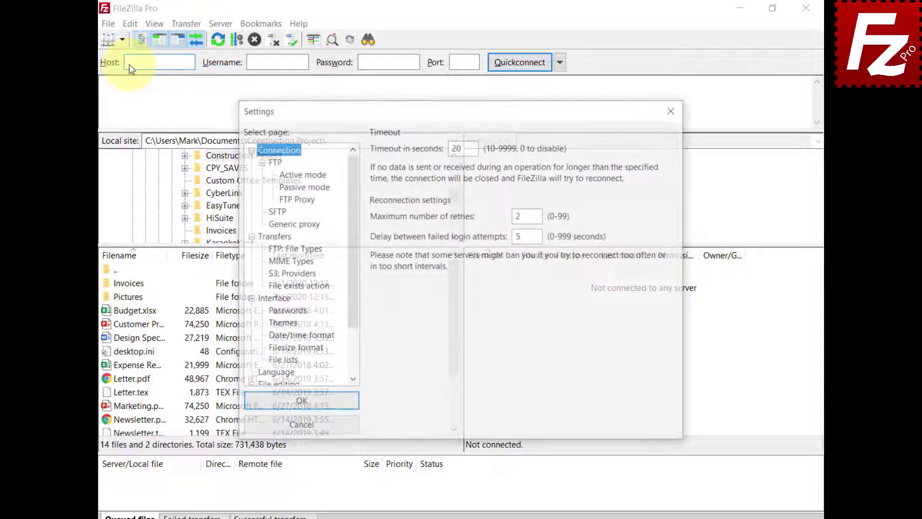
click(278, 275)
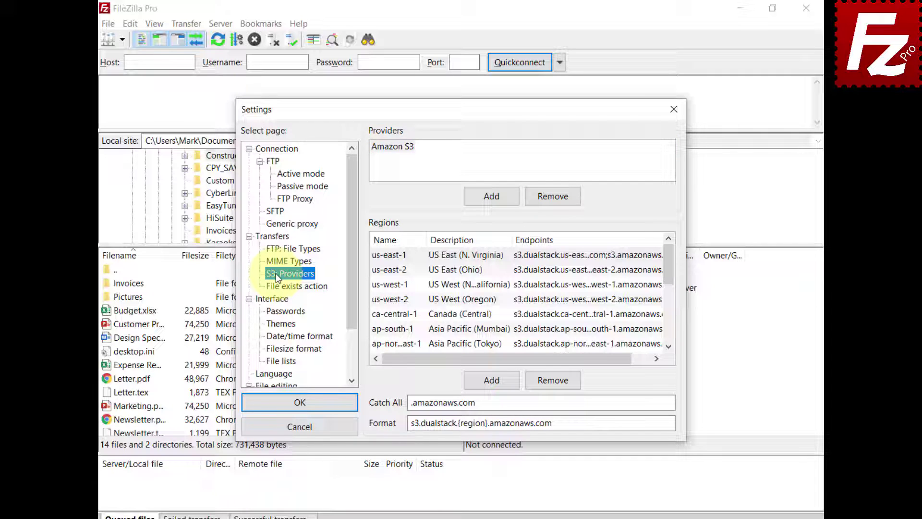
click(495, 195)
text(StackPath)
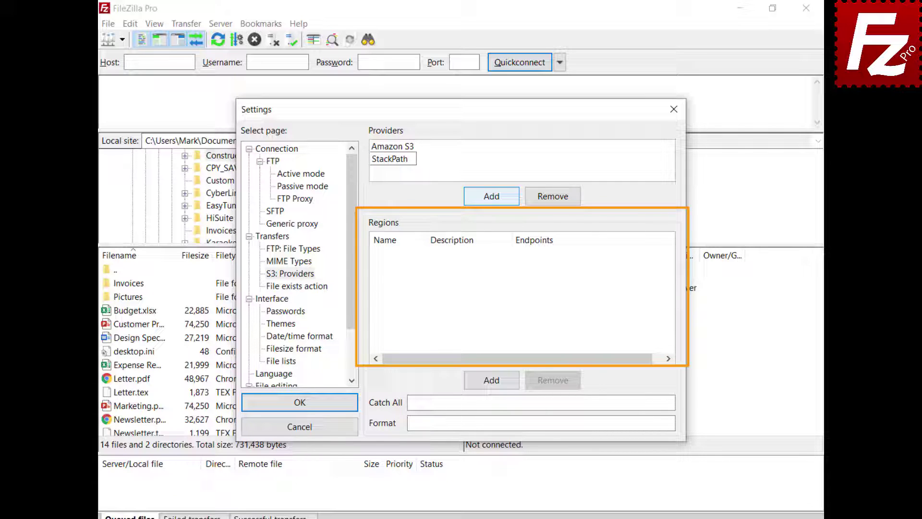
- Add StackPath region us-east, described 'US East 1', with its pasted endpoint
click(495, 382)
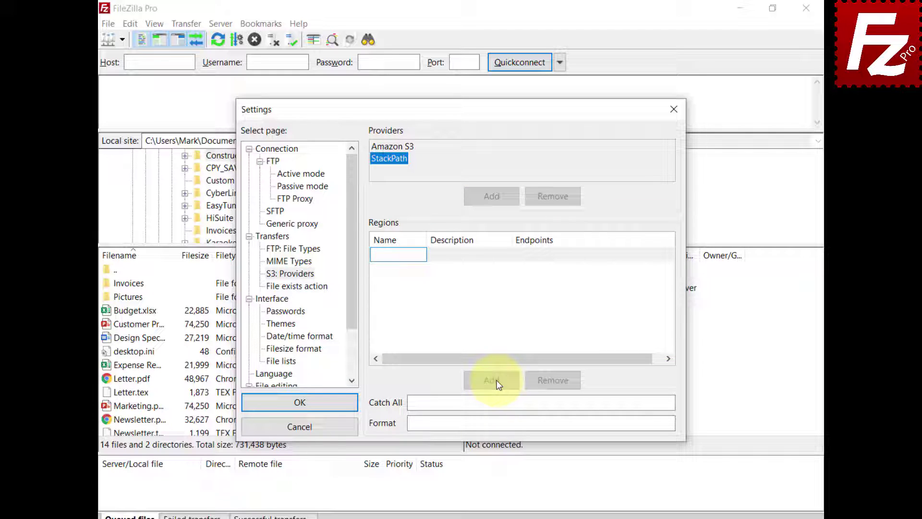
text(us-east)
click(458, 260)
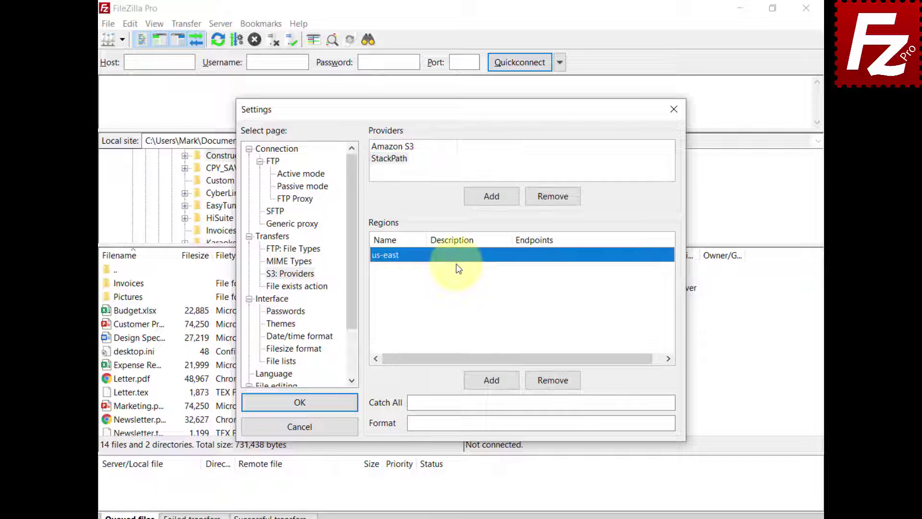
click(458, 260)
text(US East 1)
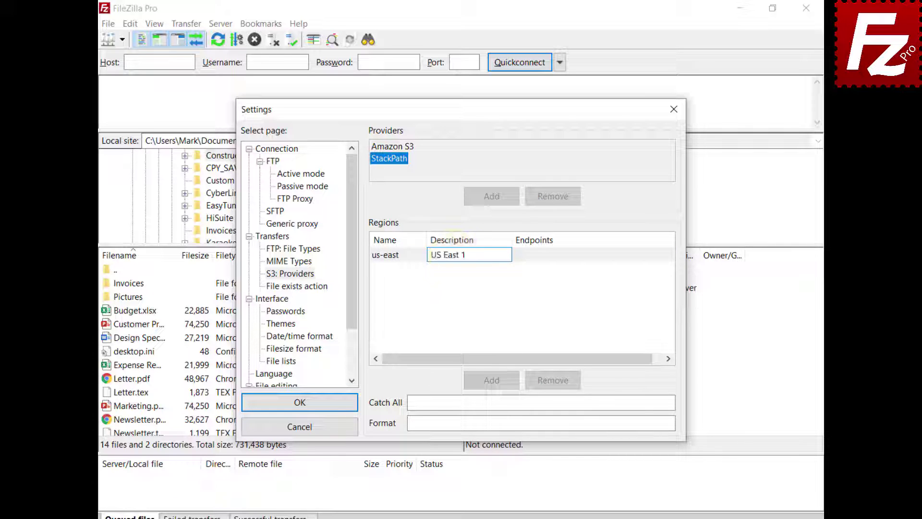
key(Return)
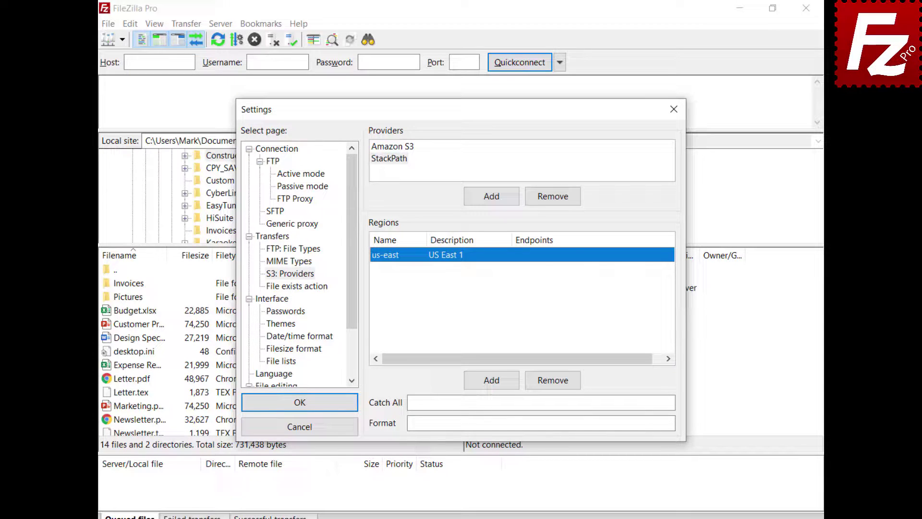
click(541, 253)
text(s3.us-east.stackpathstorage.com)
key(Return)
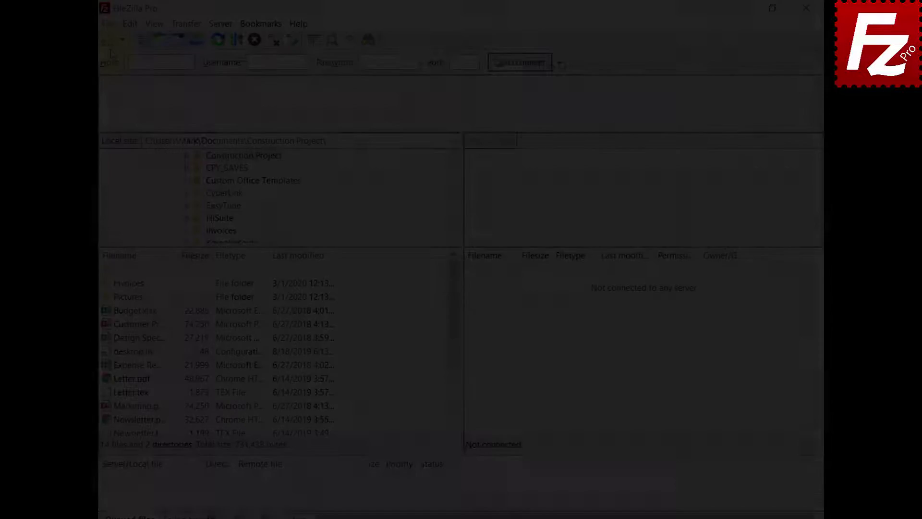
click(111, 20)
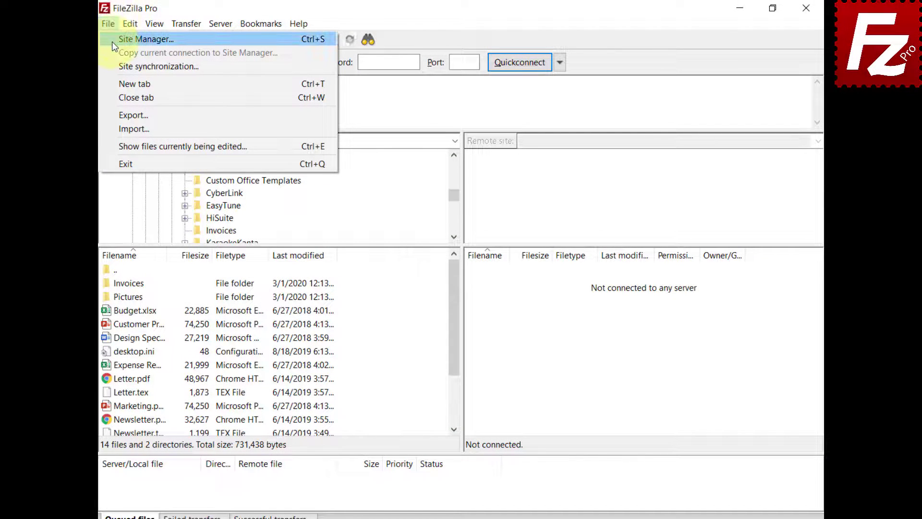
- Create a new site named StackPath using the S3 protocol
click(111, 40)
click(290, 353)
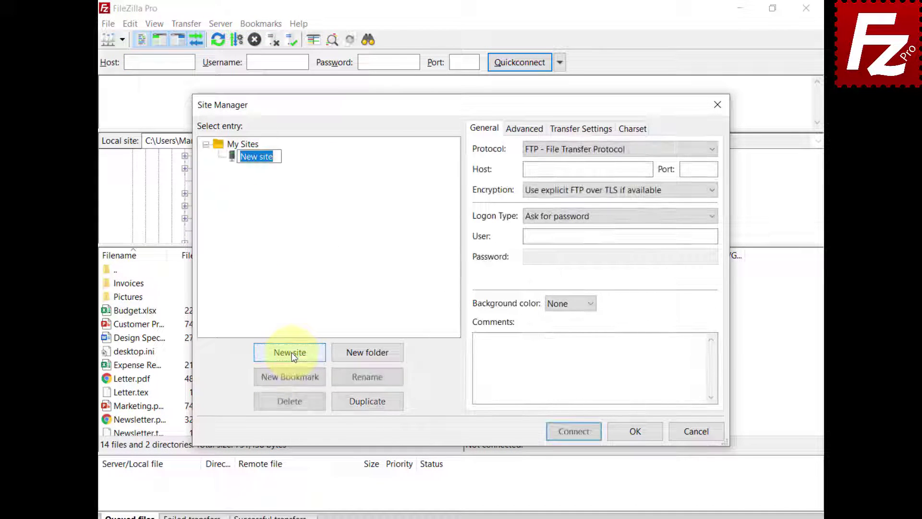
text(StackPath)
key(Return)
click(625, 149)
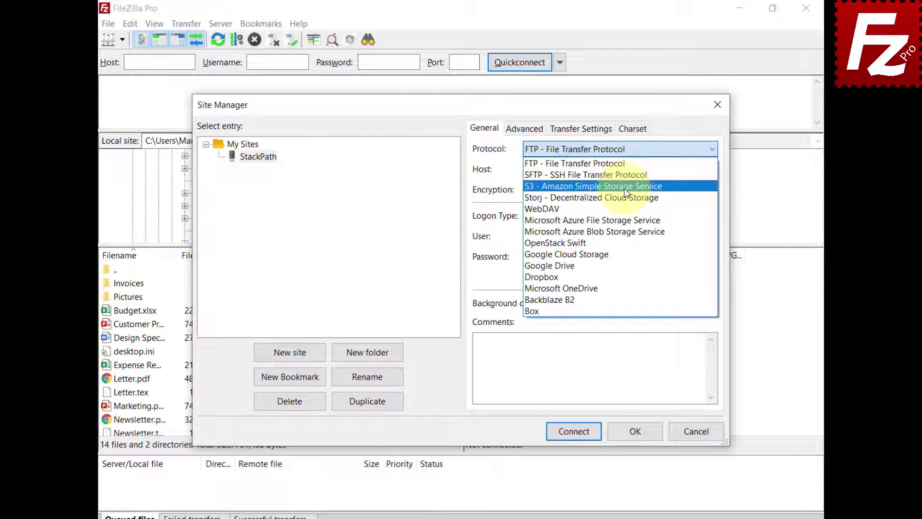
click(625, 186)
- Paste the stackpathstorage.com host, access key ID and secret access key
text(s3.us-east.stackpathstorage.com)
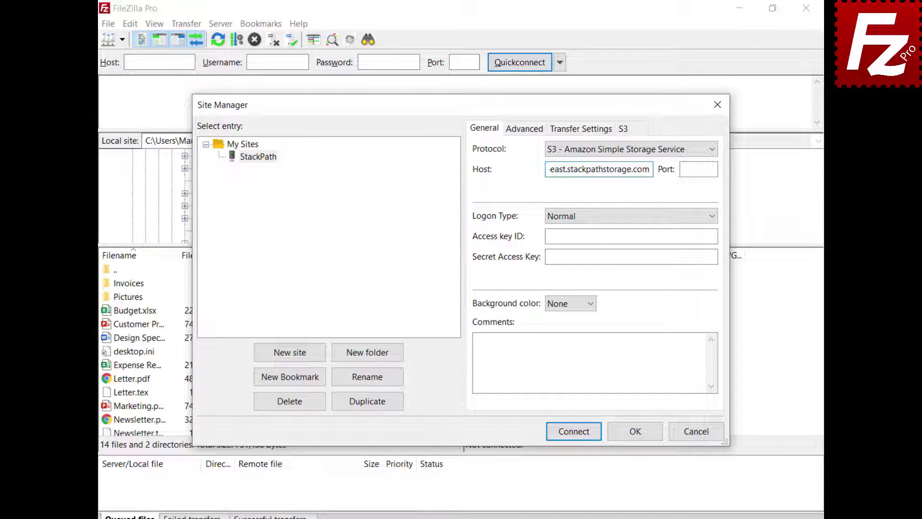
click(632, 236)
key(ctrl+v)
key(Tab)
key(ctrl+v)
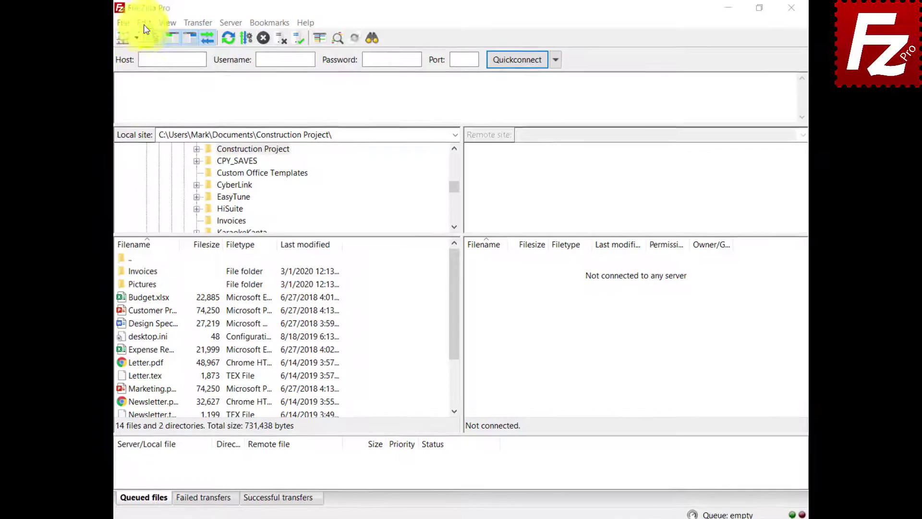
- On the S3: Providers settings page, add a custom provider named Wasabi next to Amazon S3
click(135, 24)
click(135, 69)
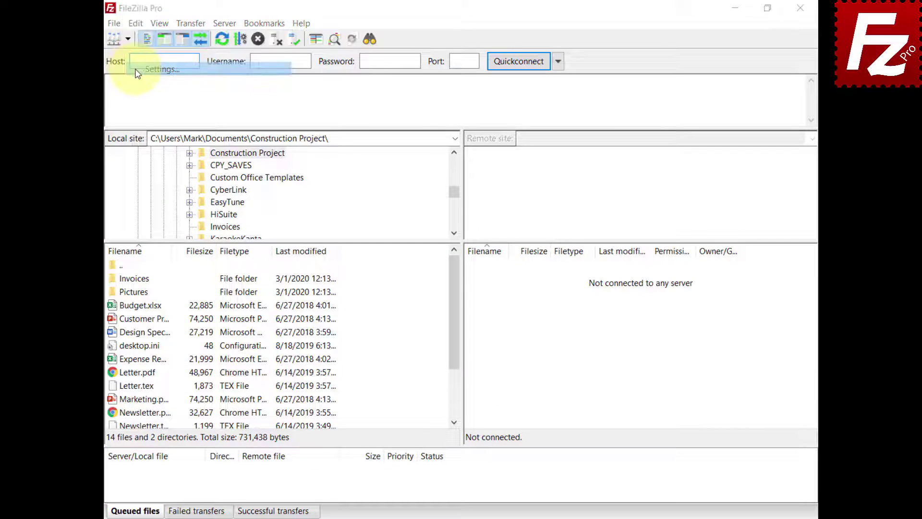
click(279, 269)
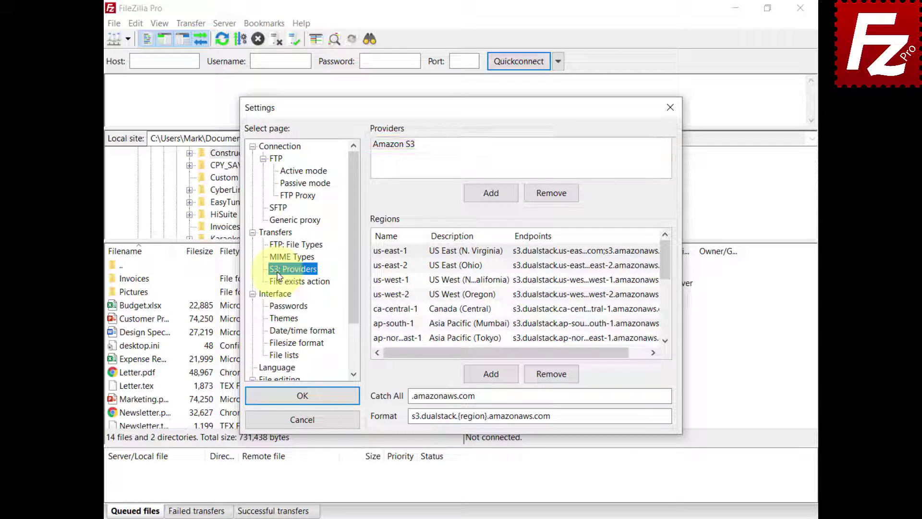
click(491, 193)
text(Wasabi)
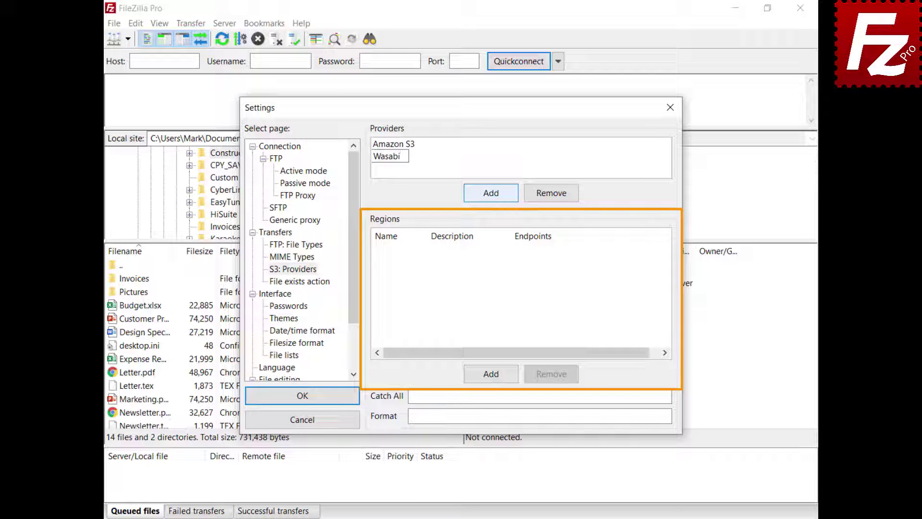
- Add a Wasabi region us-east-1 described 'US East 1' with endpoint s3.wasabisys.com
click(491, 373)
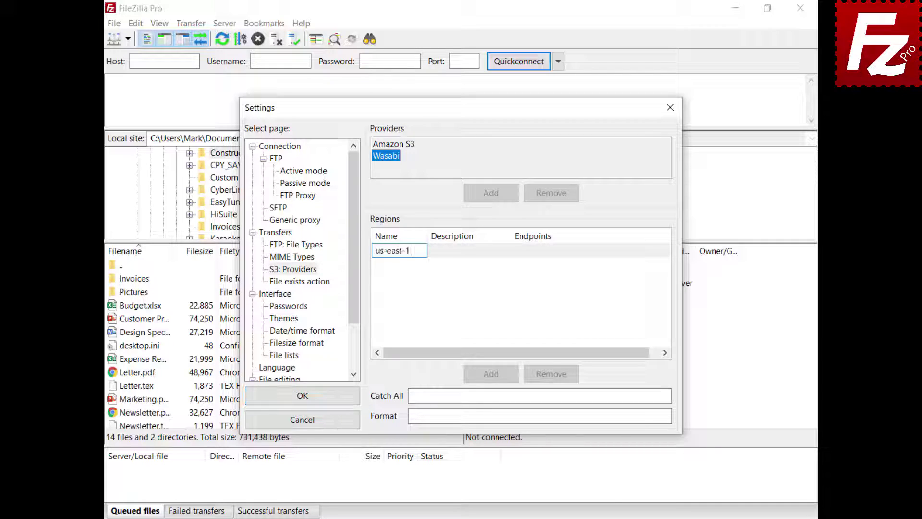
key(Return)
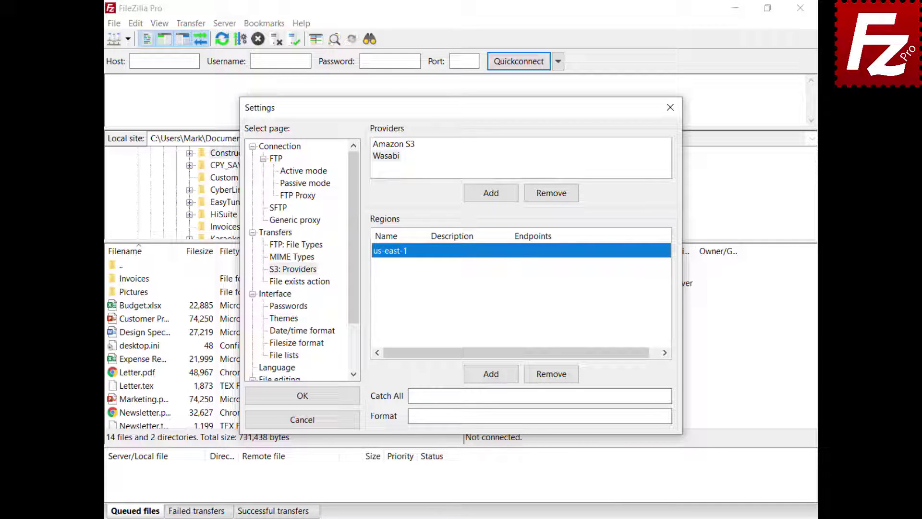
click(454, 252)
text(US East 1)
key(Return)
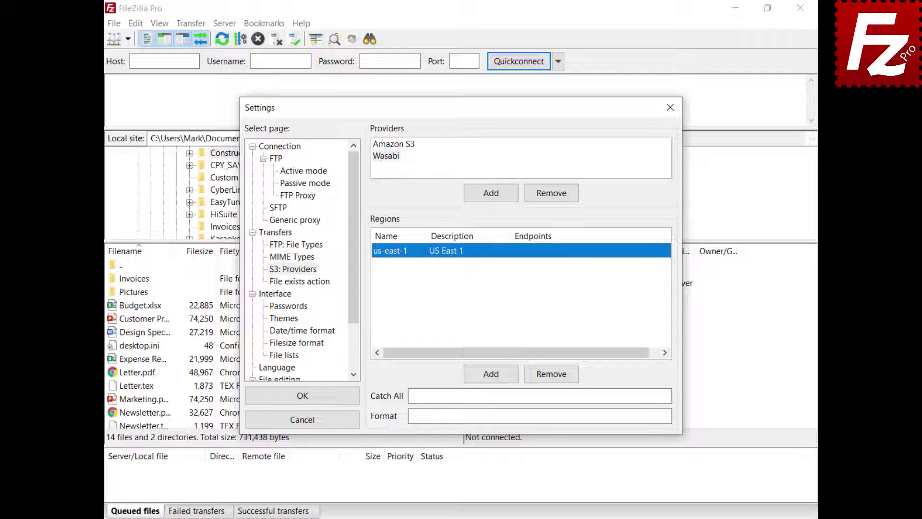
click(539, 251)
text(s3.wasabisys.com)
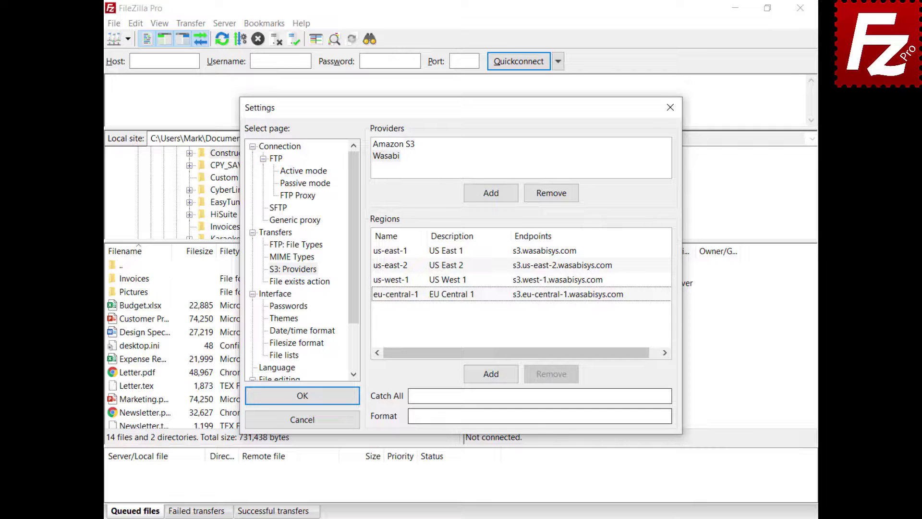
- Set Wasabi's catch-all domain to .wasabisys.com and paste in its bucket address format
click(538, 396)
text(.wasabisys.com)
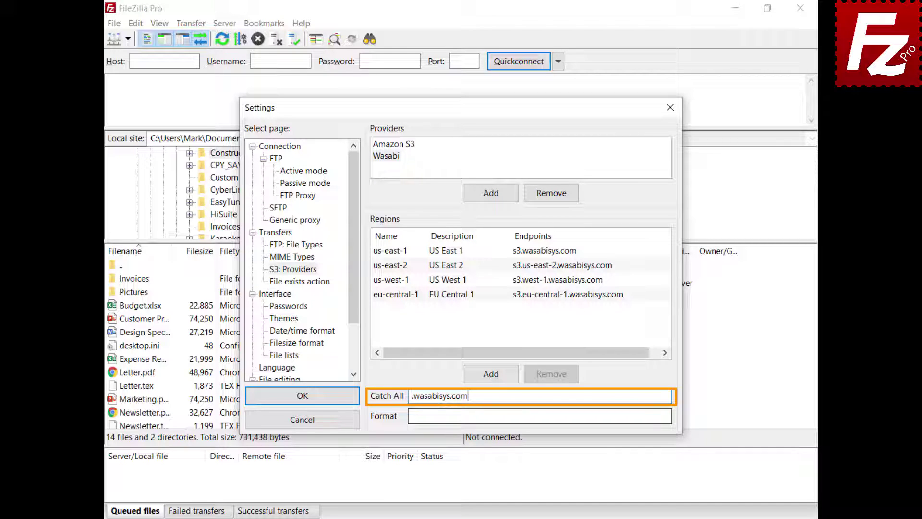
click(540, 416)
text({bucket}.s3.{region}.wasabisys.com)
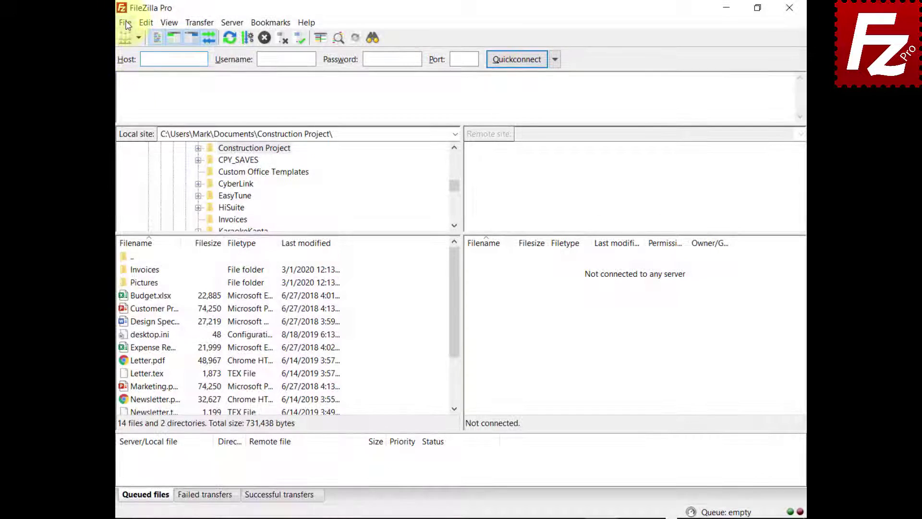
- Create a Site Manager entry named Wasabi using the S3 protocol and host s3.wasabisys.com
click(126, 23)
click(134, 36)
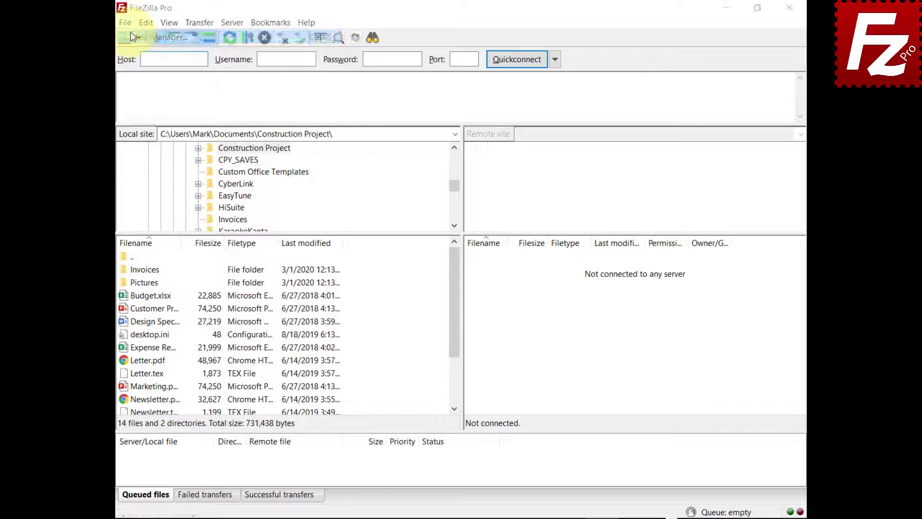
click(299, 339)
text(Wasabi)
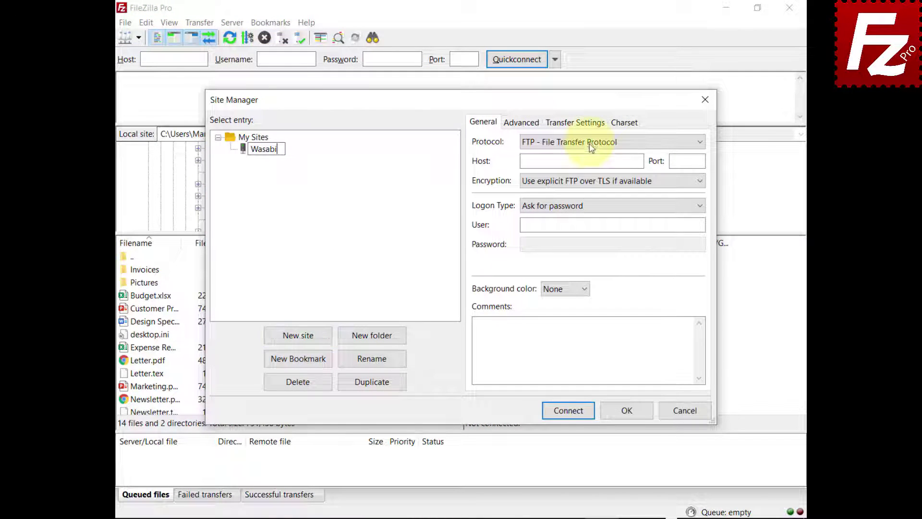
click(592, 142)
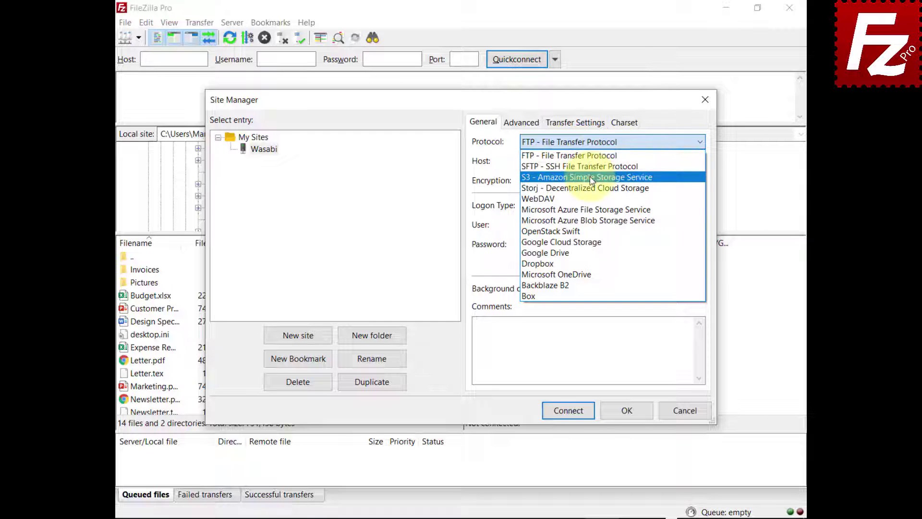
click(578, 176)
key(Tab)
text(s3.wasabisys.com)
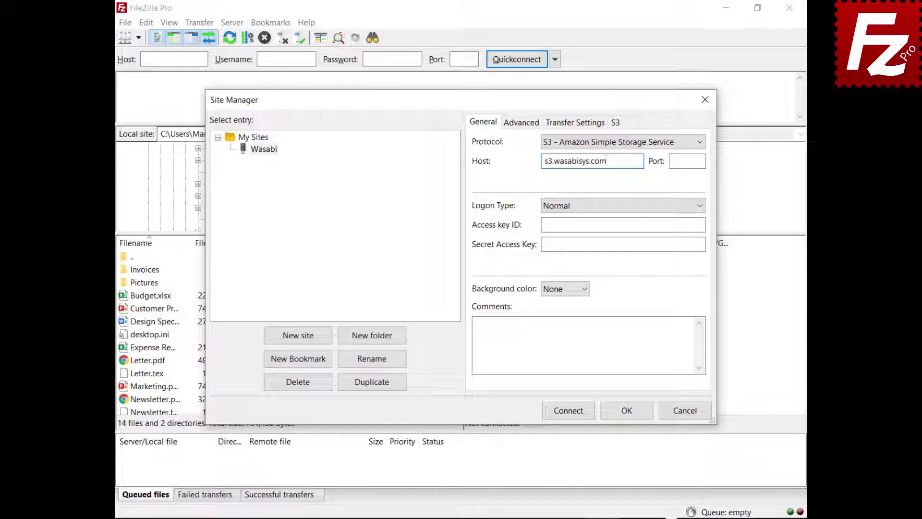
- Paste the access key ID and secret access key into the Wasabi site
click(623, 225)
key(ctrl+v)
click(704, 244)
key(ctrl+v)
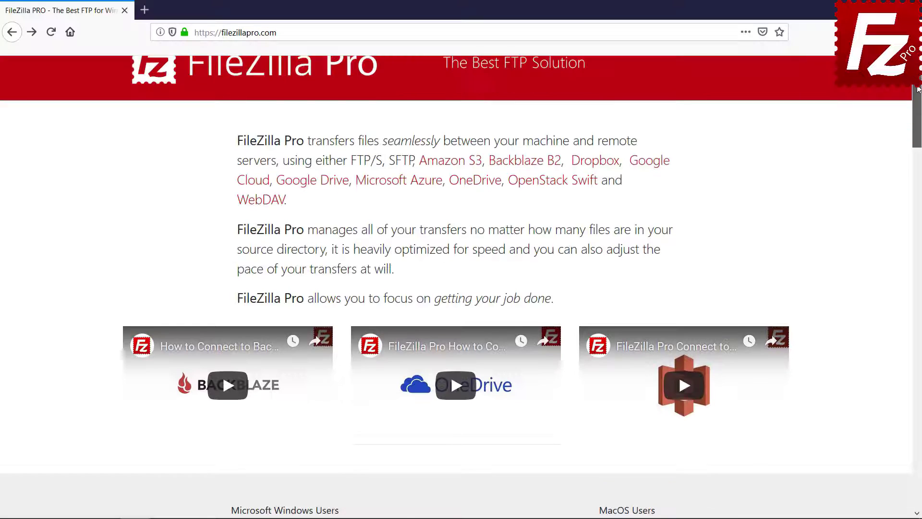
- On filezillapro.com, start buying FileZilla Pro for Windows and review the checkout page
scroll(288, 317, down, 5)
click(288, 313)
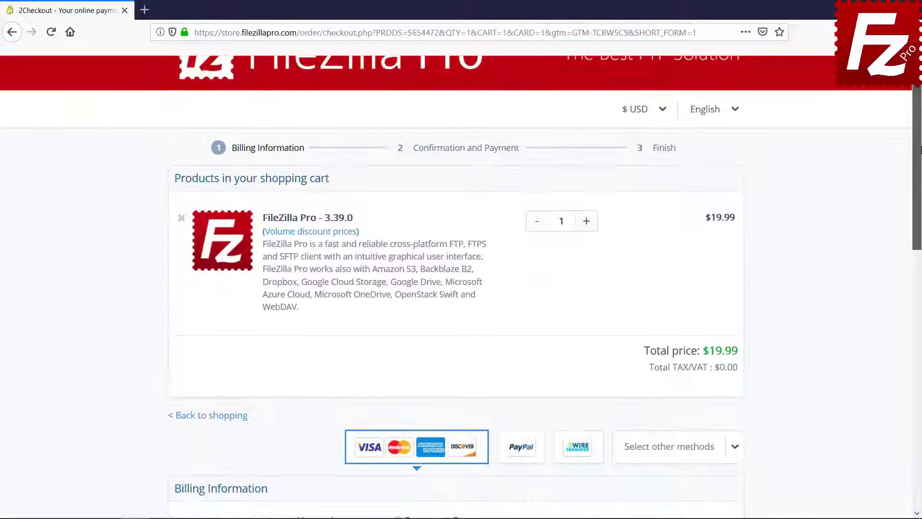
scroll(289, 313, down, 8)
scroll(457, 446, down, 2)
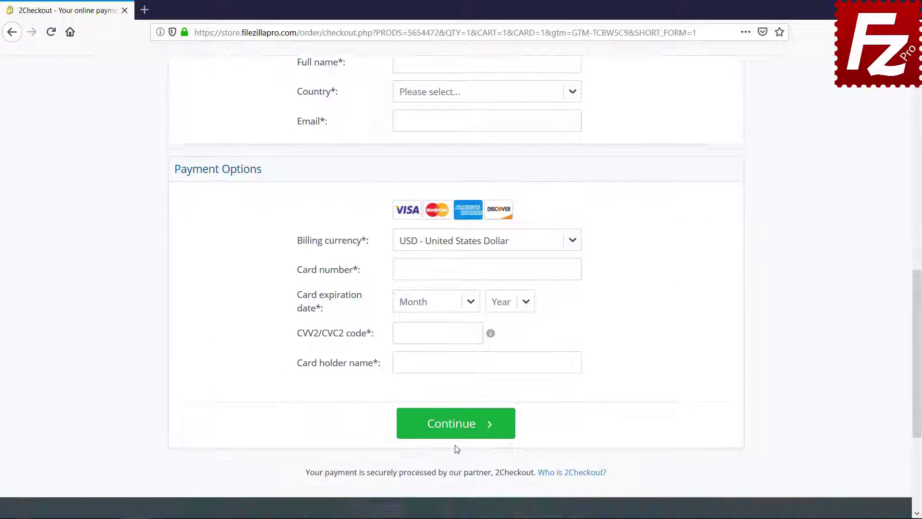